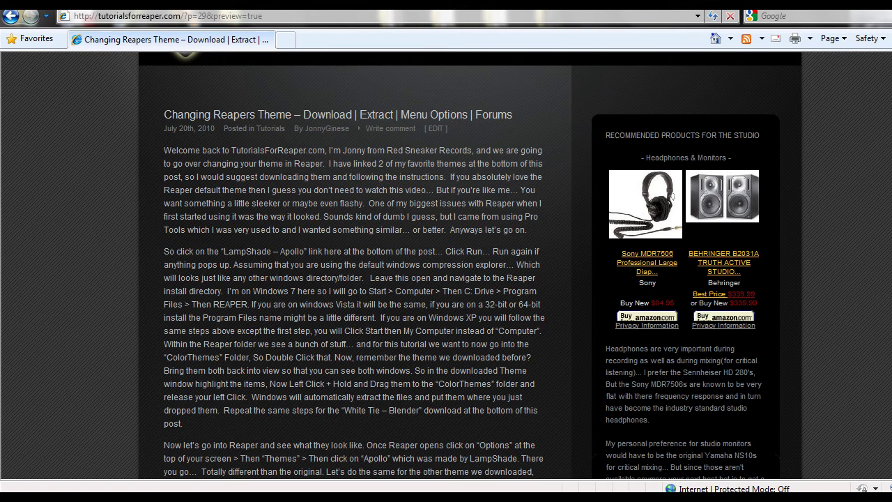
Step: Scroll the theme tutorial post down to the LampShade – Apollo and WhiteTie – Blended links
scroll(446, 264, down, 2)
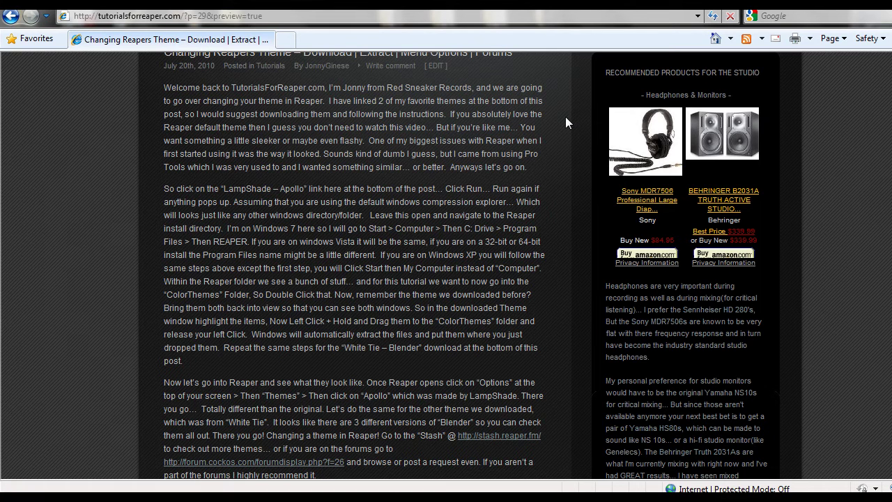
scroll(565, 122, up, 2)
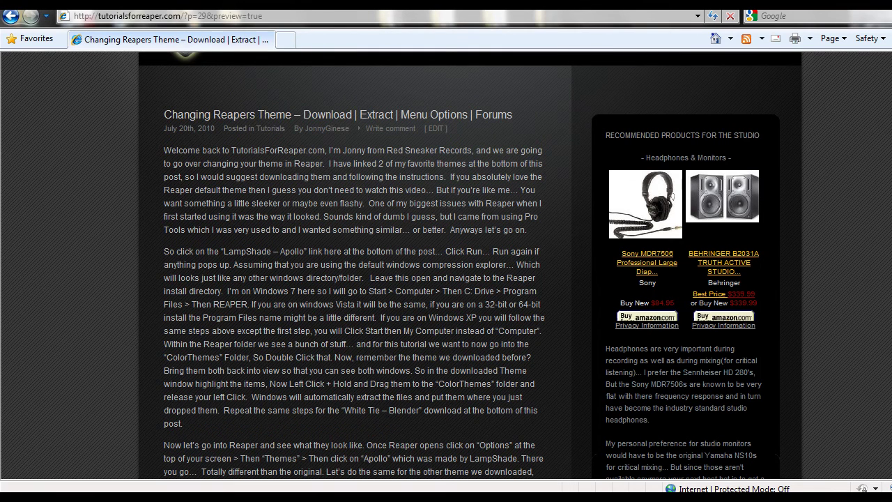
scroll(469, 266, down, 4)
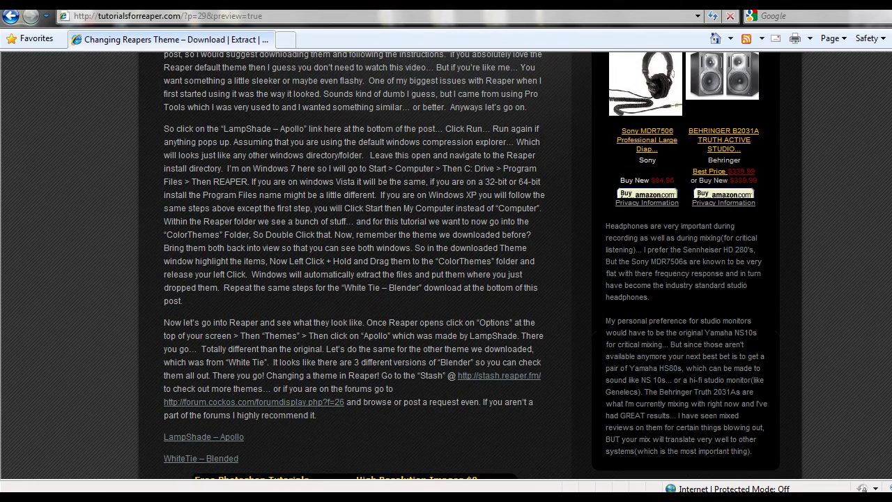
scroll(446, 264, up, 1)
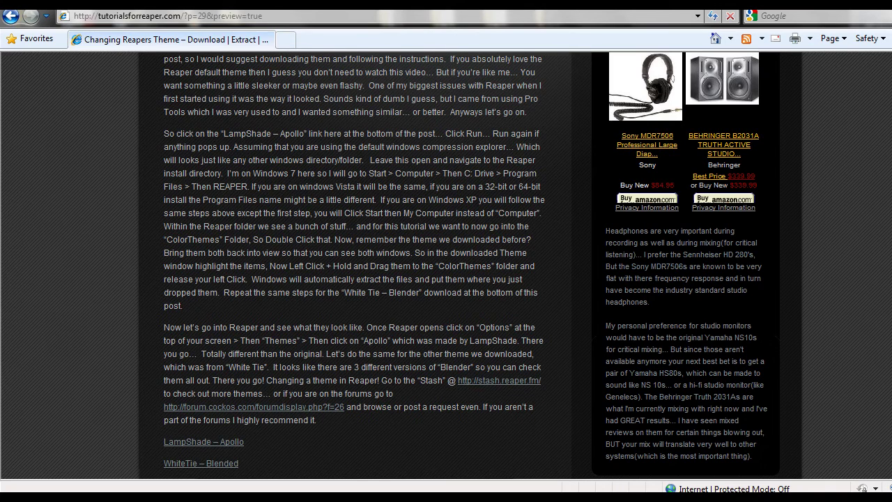
scroll(446, 265, up, 2)
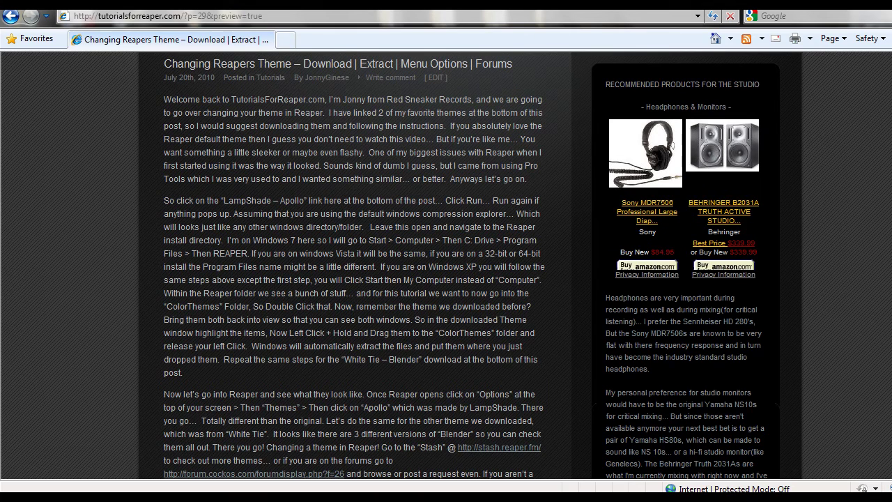
scroll(445, 265, down, 1)
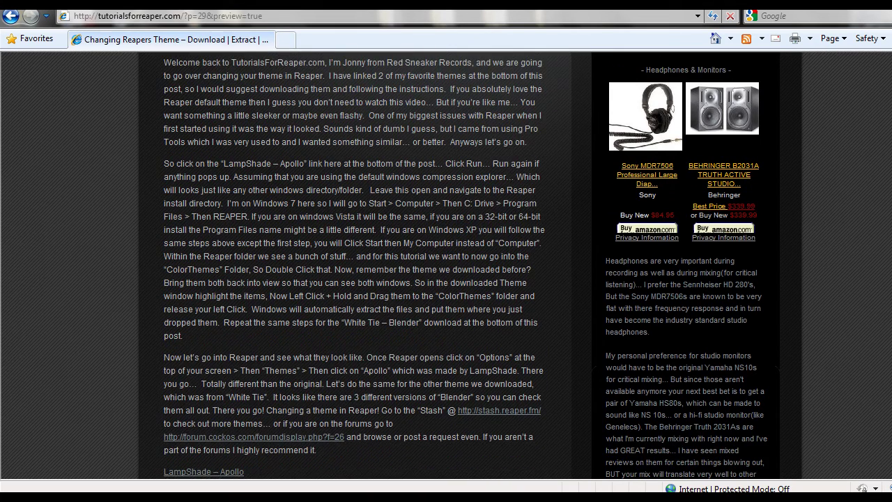
scroll(446, 264, down, 1)
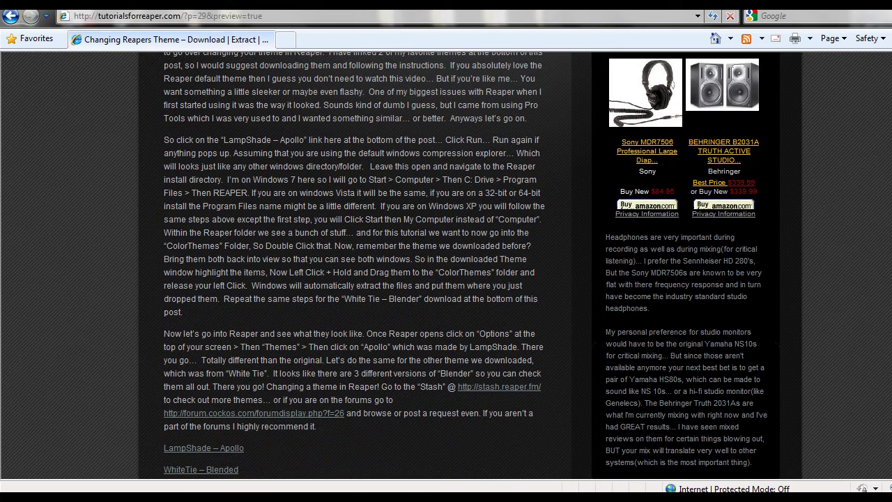
Step: Download and open LampShade-Apollo.zip, dock its window on the right, and return to the tutorial page
click(213, 449)
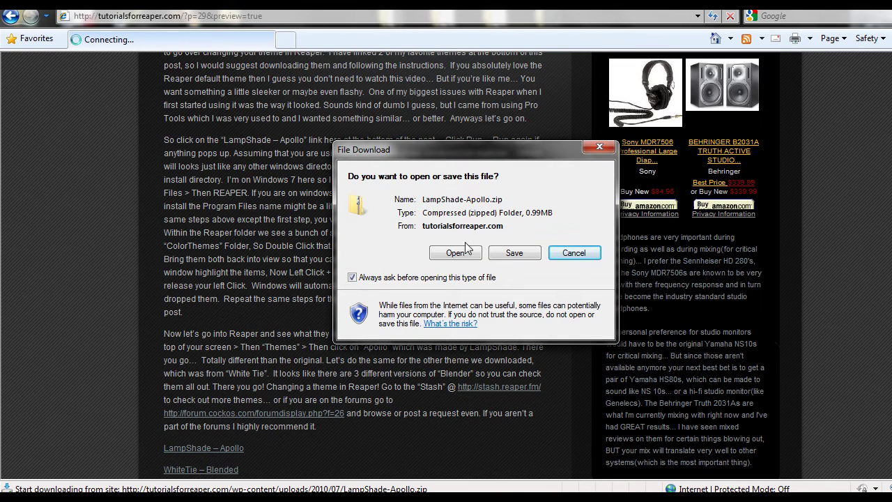
click(456, 256)
drag(452, 34, 535, 31)
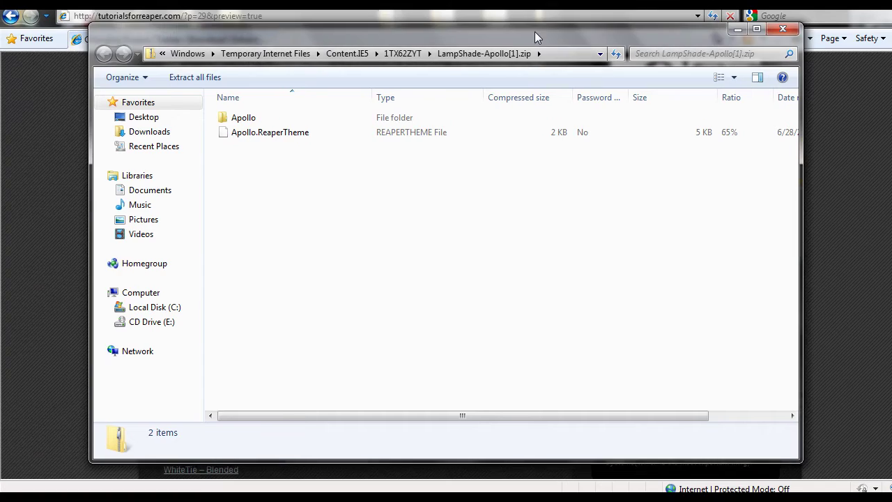
drag(93, 32, 348, 82)
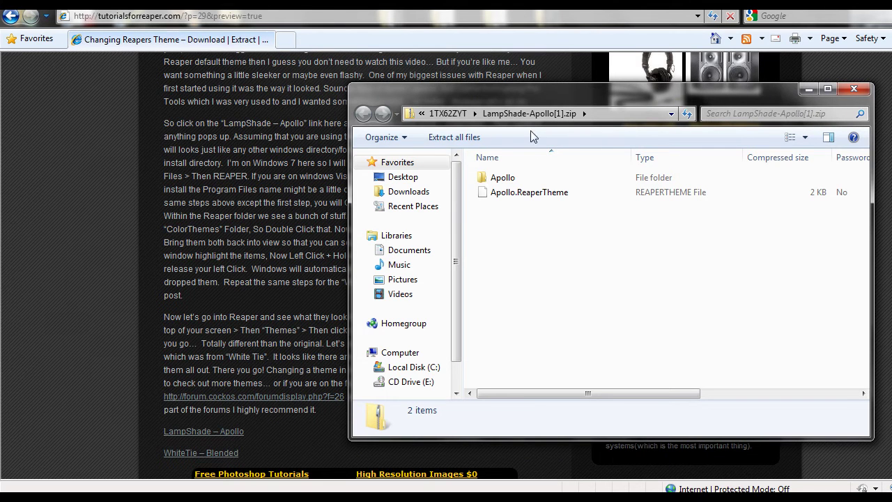
click(259, 157)
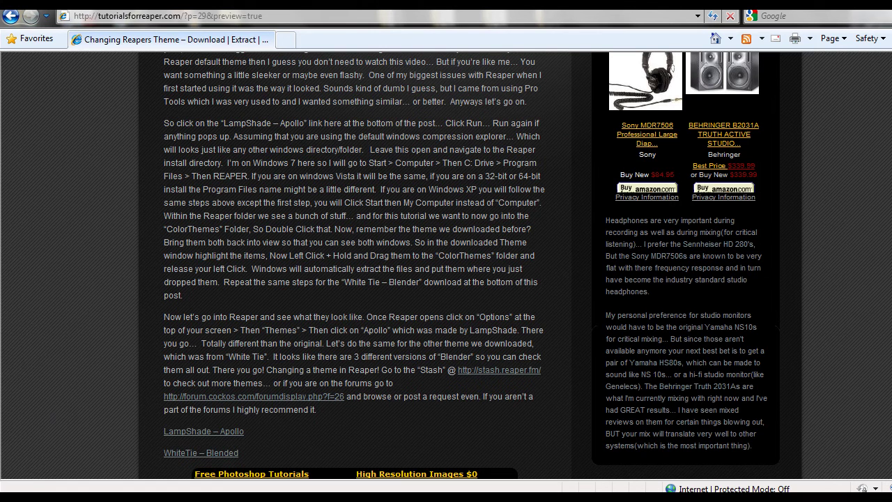
Step: Browse from Computer to C:\Program Files\REAPER in Windows Explorer
key(super)
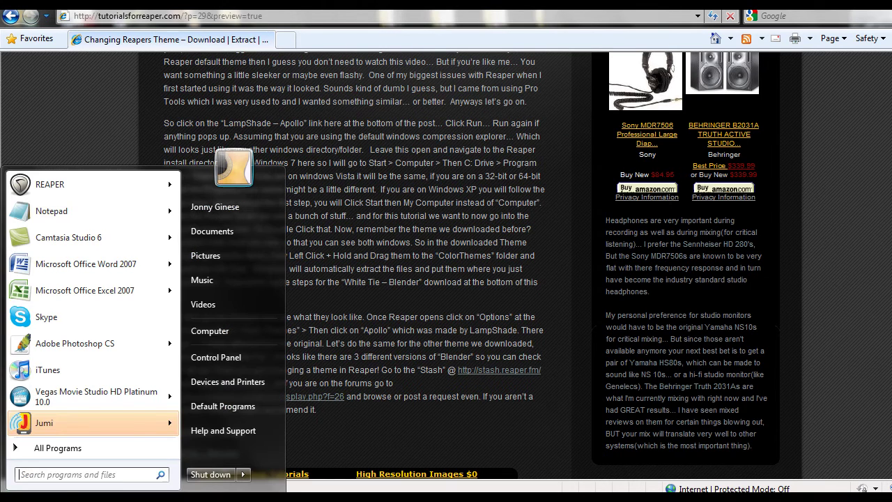
click(213, 331)
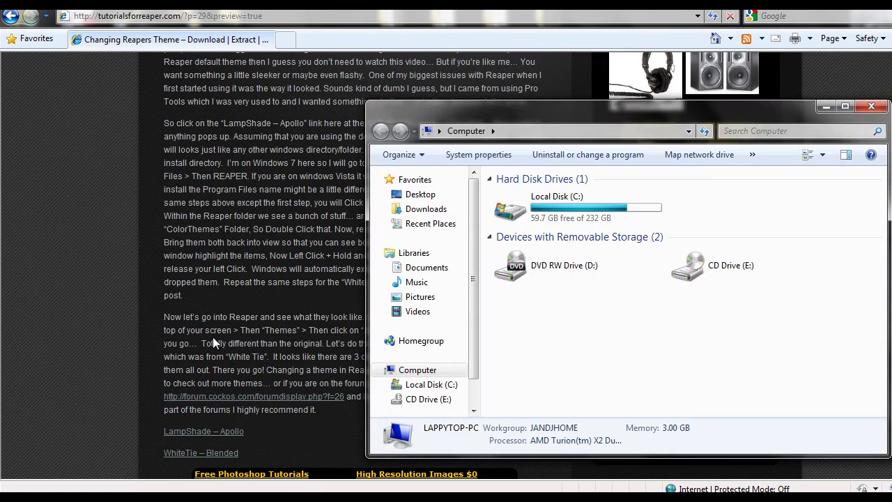
drag(454, 108, 108, 69)
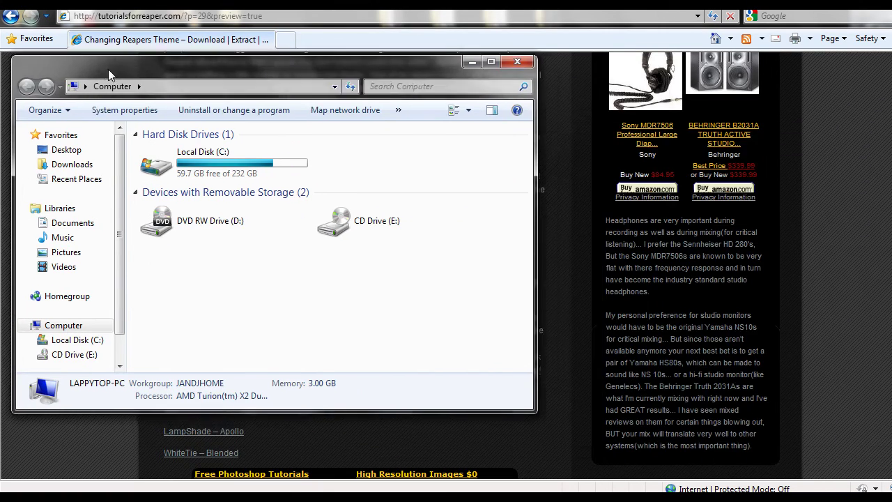
double_click(201, 165)
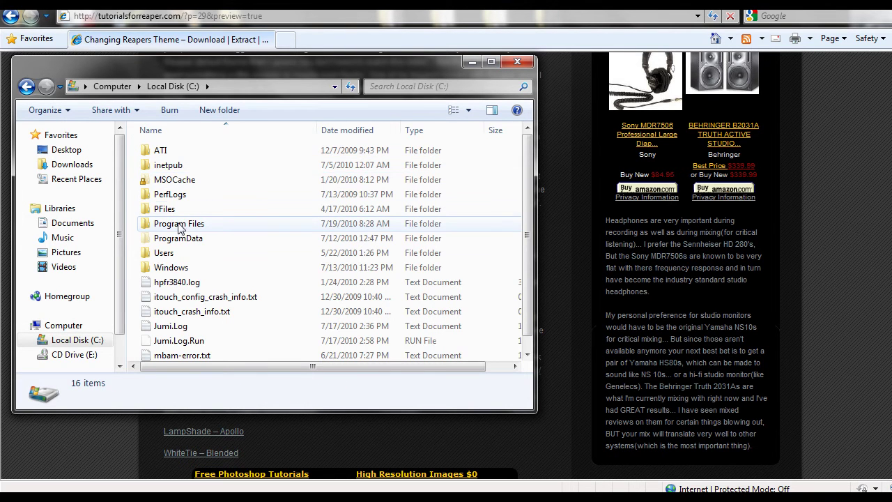
double_click(176, 230)
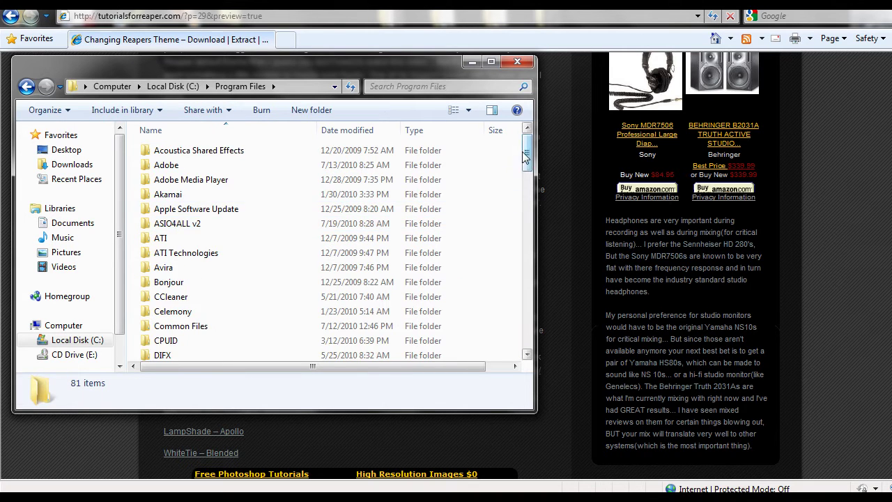
drag(527, 156, 537, 249)
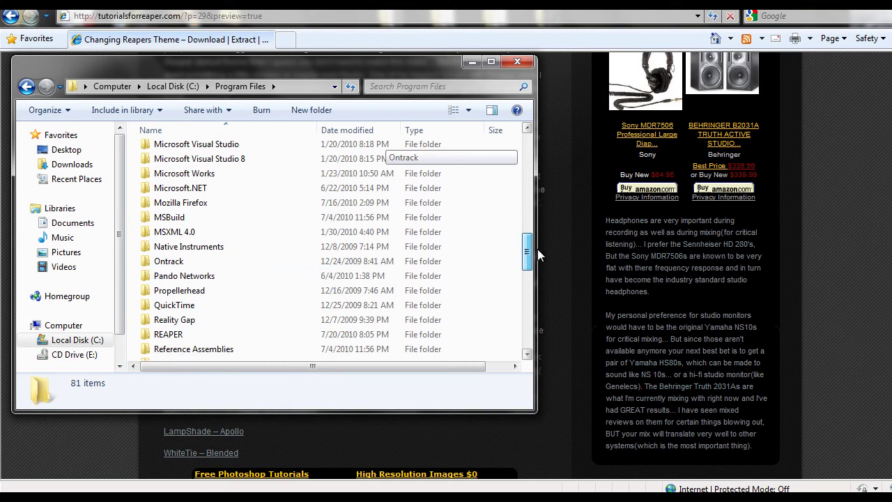
double_click(162, 334)
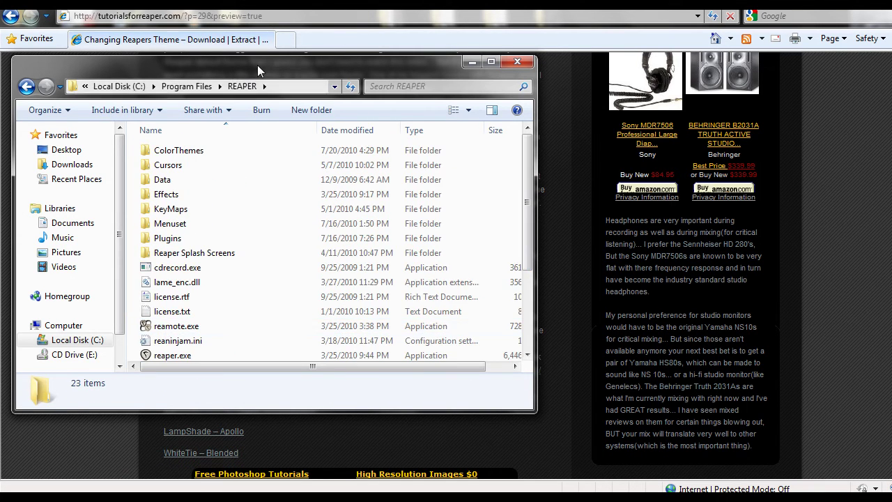
drag(220, 70, 221, 66)
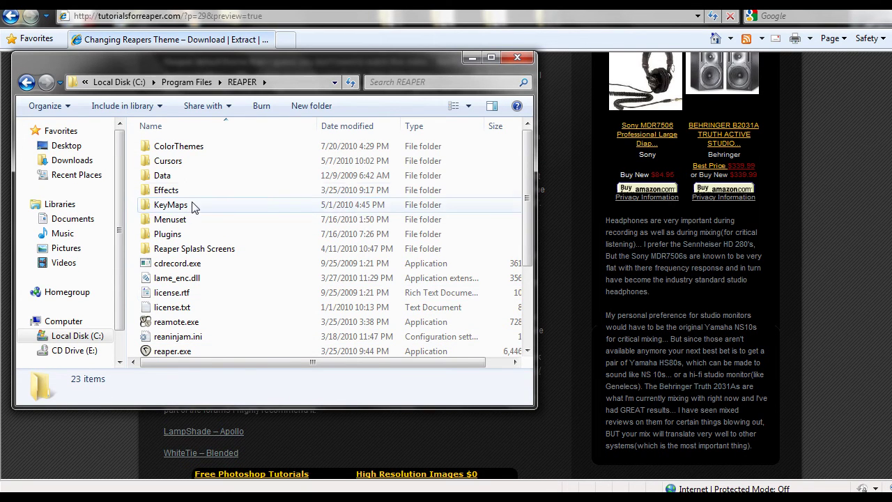
Step: Open ColorThemes, then select Apollo and Apollo.ReaperTheme in the zip and drag them over it
double_click(184, 148)
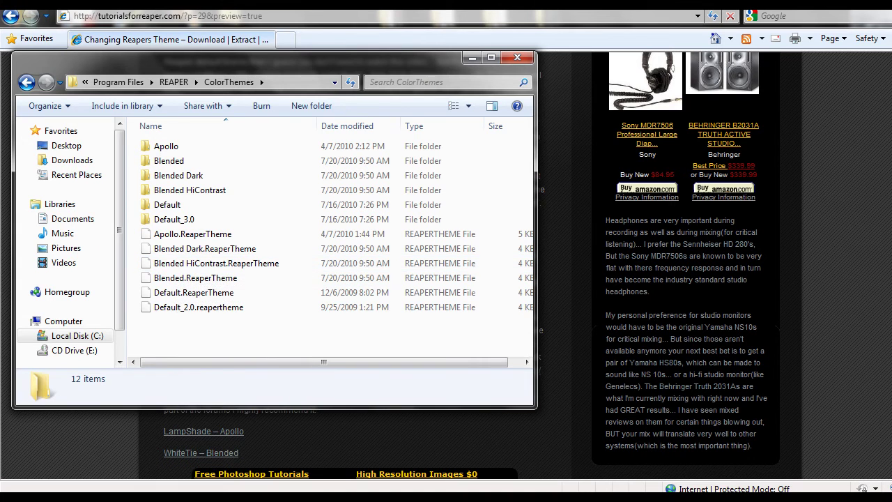
mouse_move(167, 496)
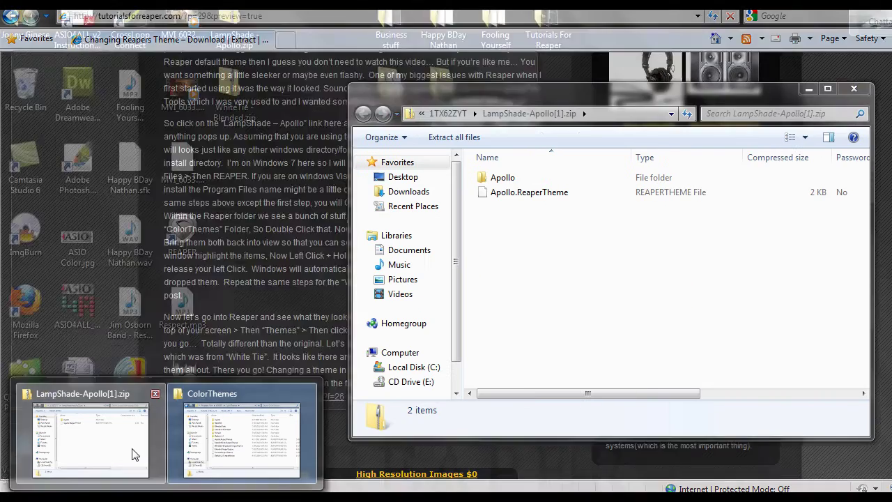
click(133, 453)
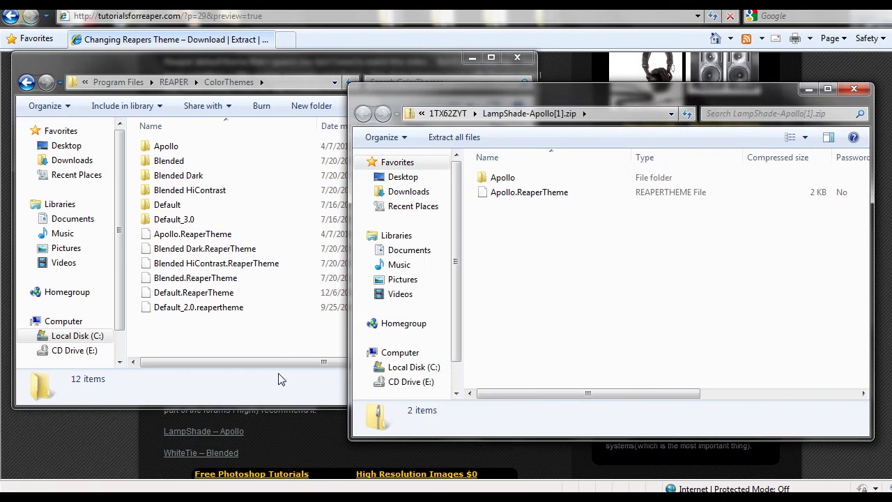
drag(487, 94, 562, 72)
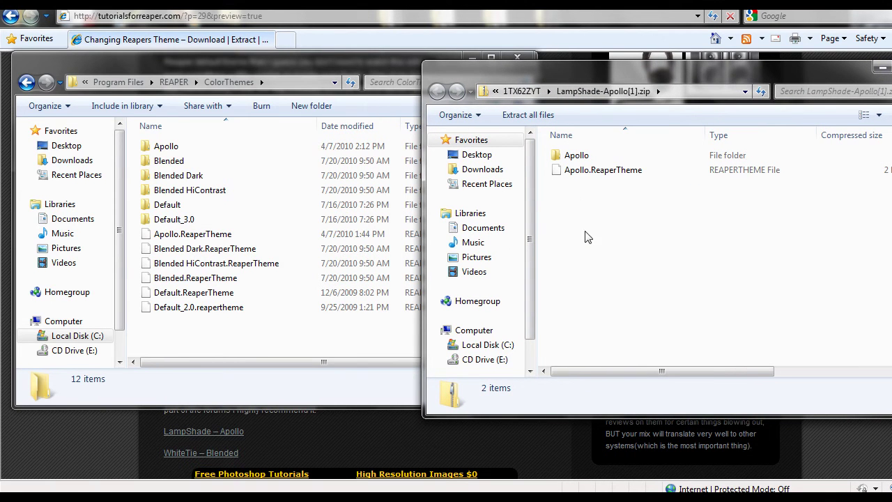
drag(590, 236, 555, 157)
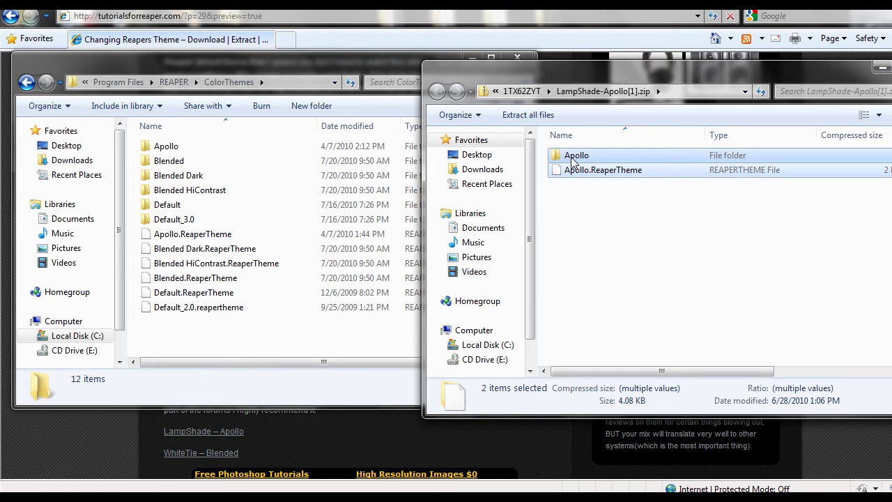
drag(573, 162, 219, 340)
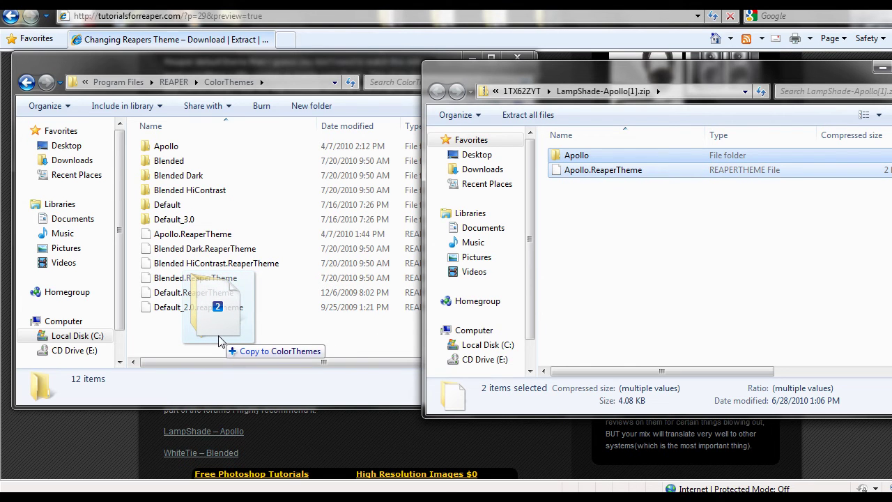
Step: Drop the Apollo folder and Apollo.ReaperTheme into ColorThemes and approve the security warning
drag(219, 340, 218, 340)
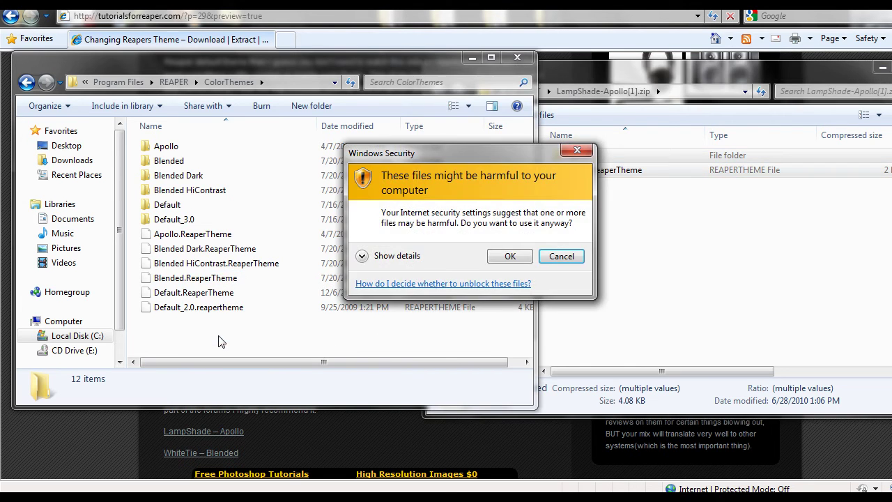
click(510, 256)
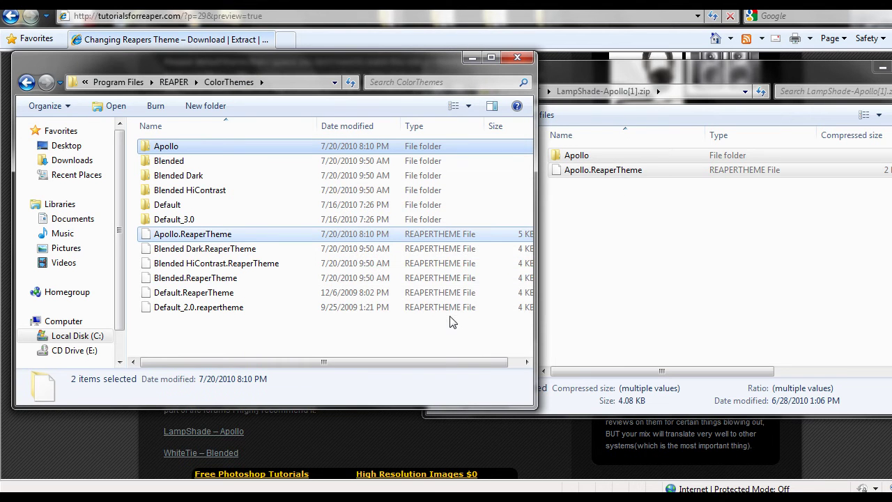
Step: Deselect the copied items in ColorThemes and dismiss the Start menu
click(204, 339)
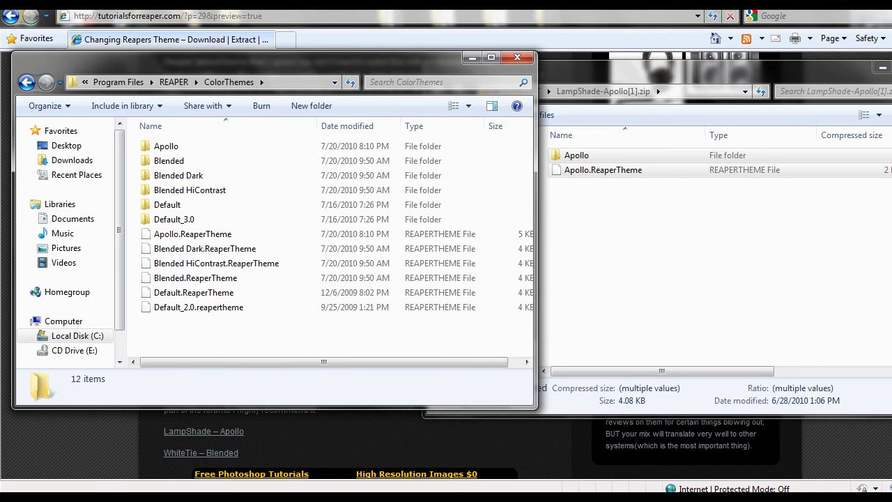
key(super)
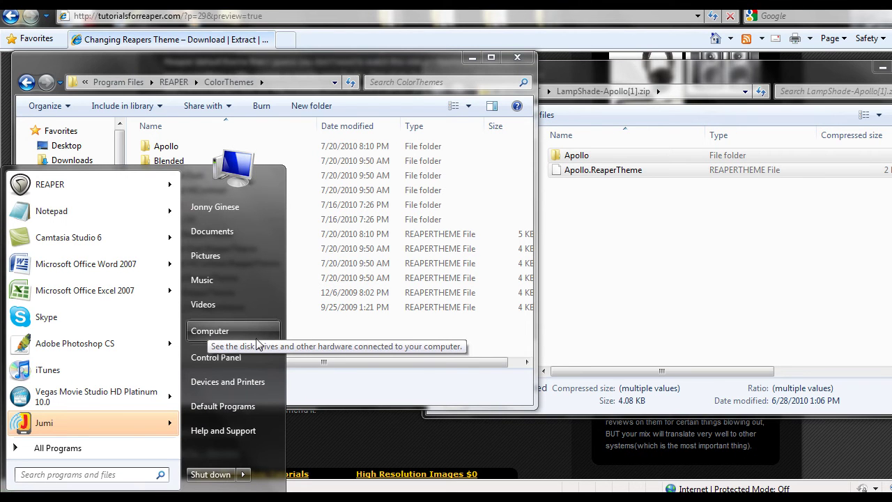
click(416, 70)
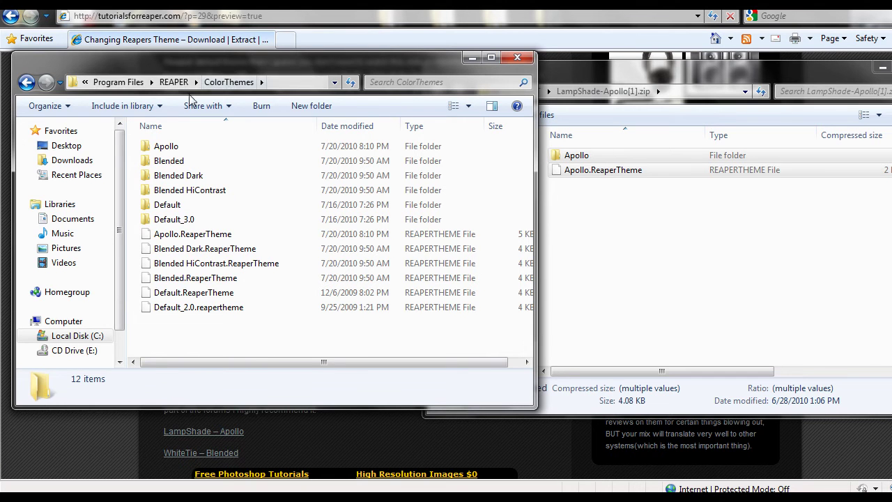
Step: Browse again to C:\Program Files\REAPER and back, close that window, and centre the zip window
key(super)
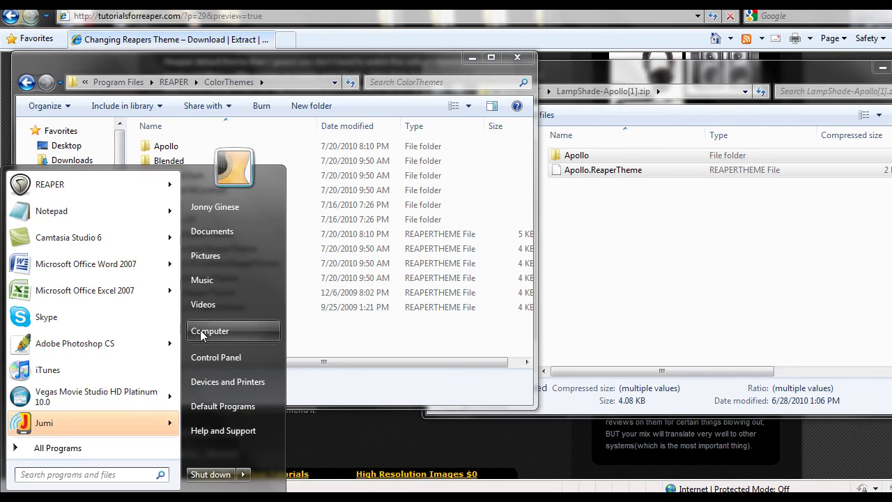
click(200, 332)
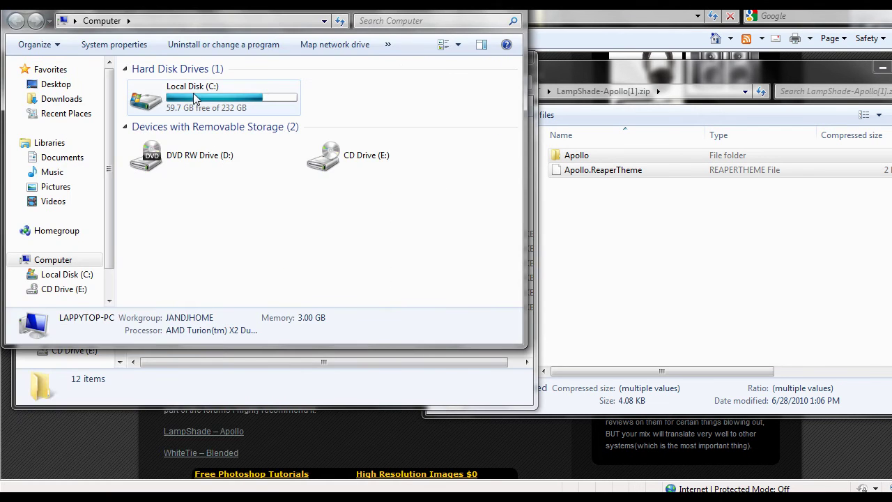
double_click(193, 92)
double_click(179, 159)
drag(517, 87, 517, 185)
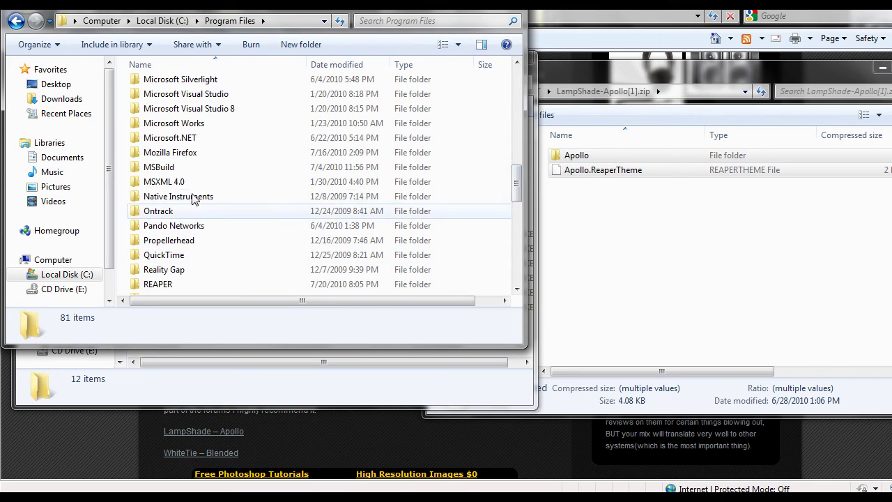
double_click(159, 284)
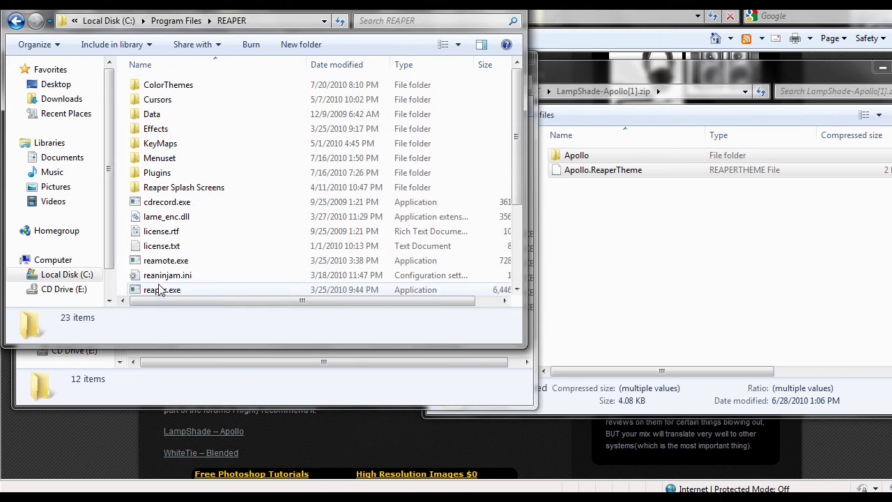
click(16, 22)
click(16, 22)
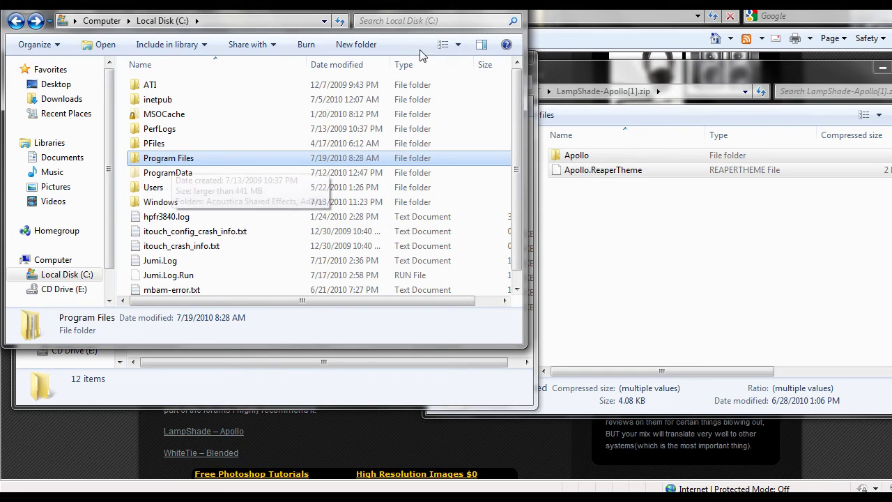
click(507, 1)
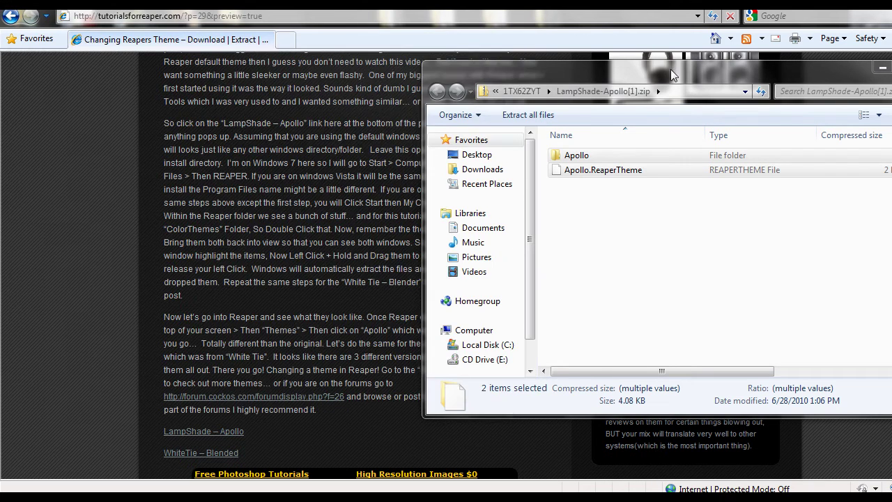
drag(671, 69, 450, 84)
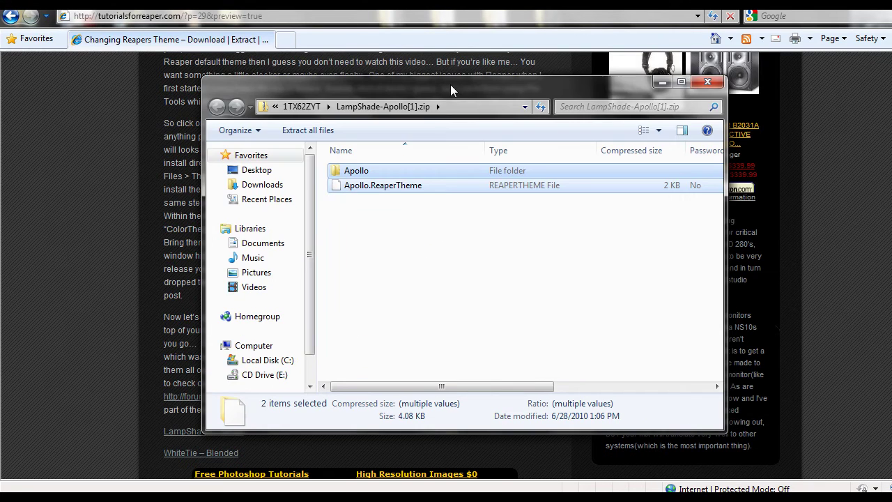
Step: Close the Apollo zip window and scroll the tutorial article back to the top
click(707, 83)
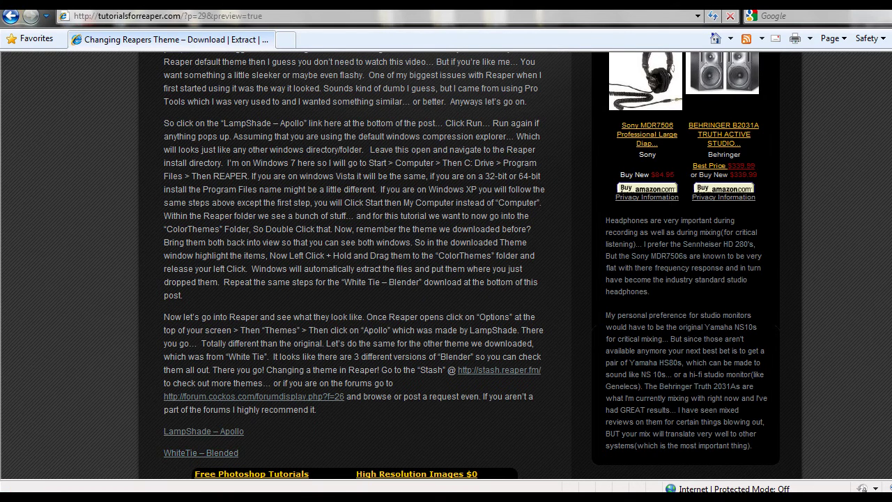
scroll(650, 148, up, 2)
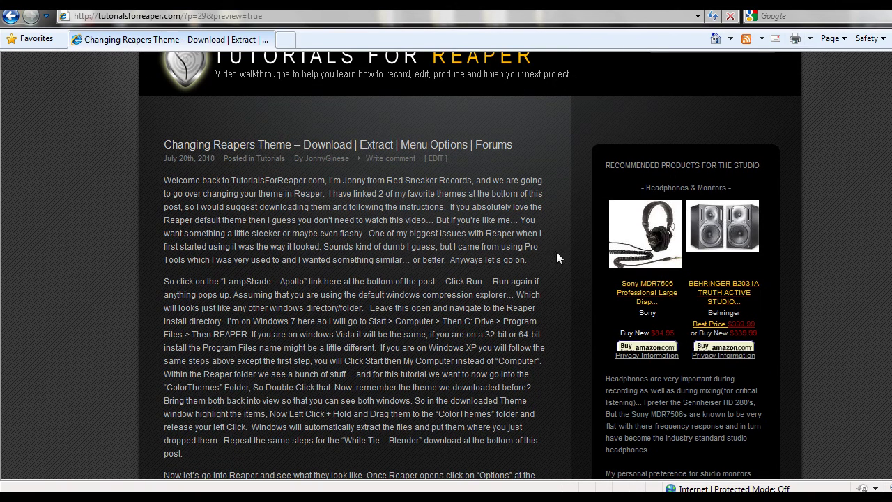
click(15, 497)
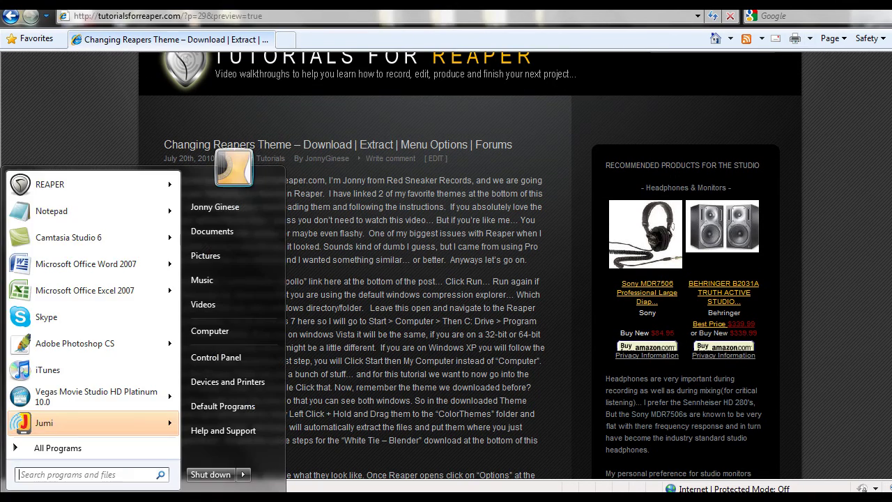
Step: Launch REAPER, add four empty tracks, and enlarge the track area above the mixer
click(78, 181)
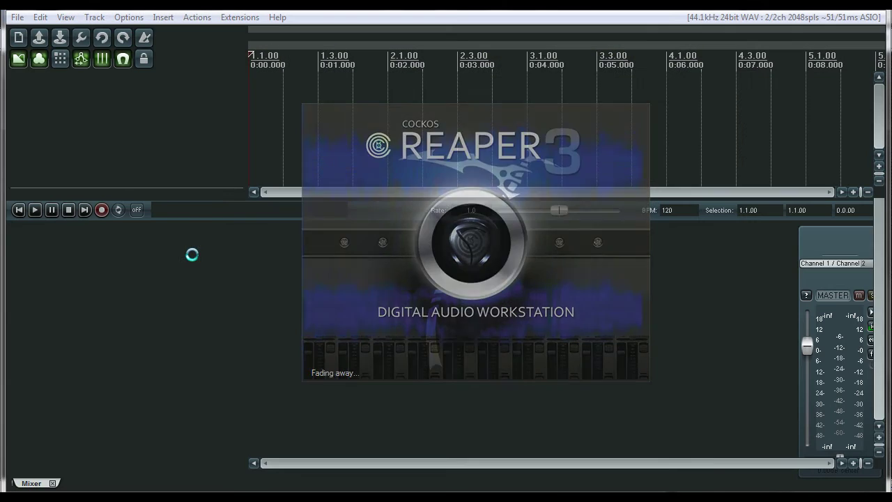
click(99, 154)
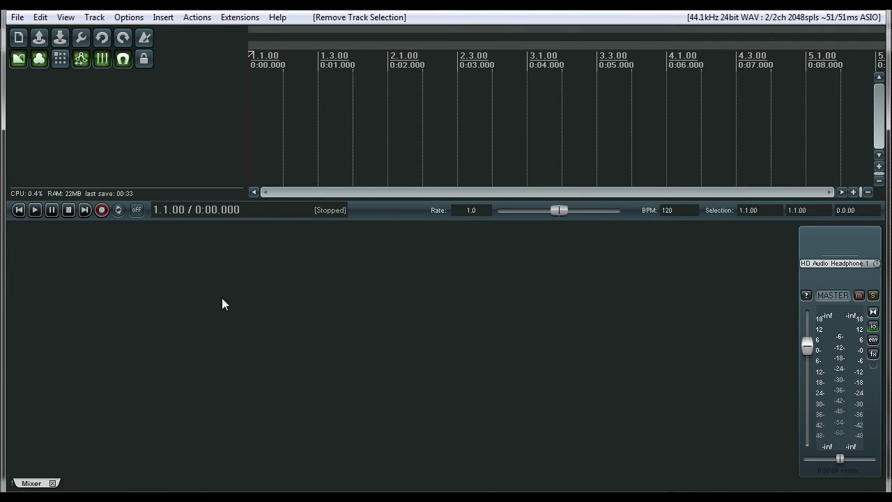
double_click(124, 346)
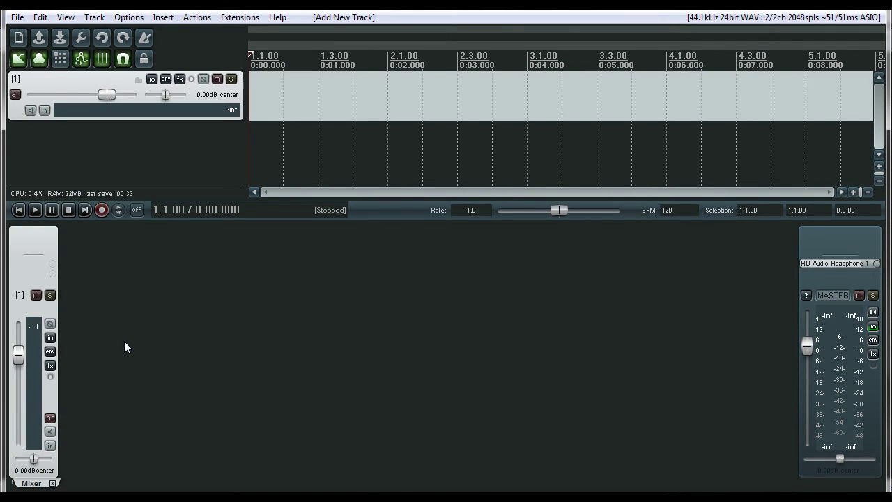
double_click(215, 346)
double_click(257, 350)
double_click(319, 358)
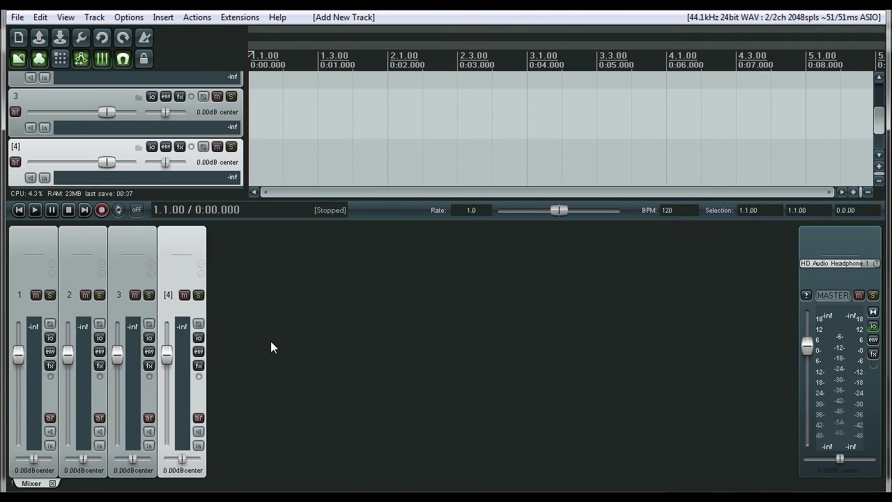
drag(189, 219, 188, 234)
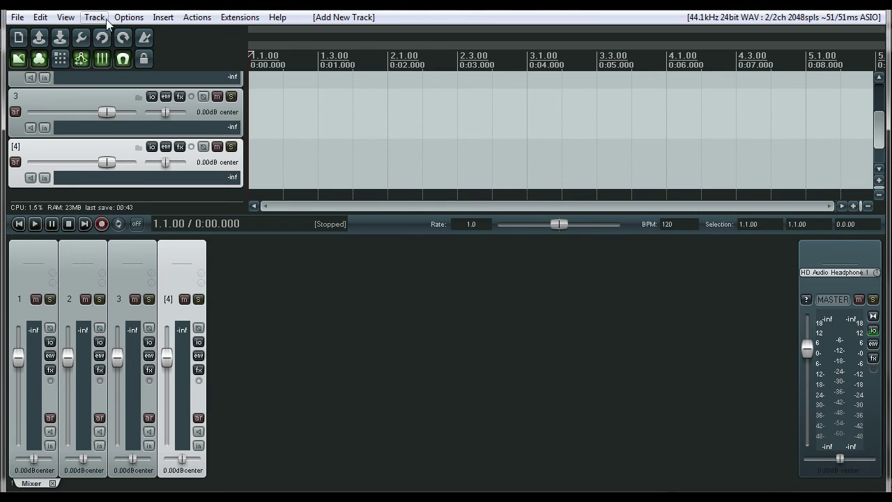
Step: Select Apollo under Options > Themes
click(129, 17)
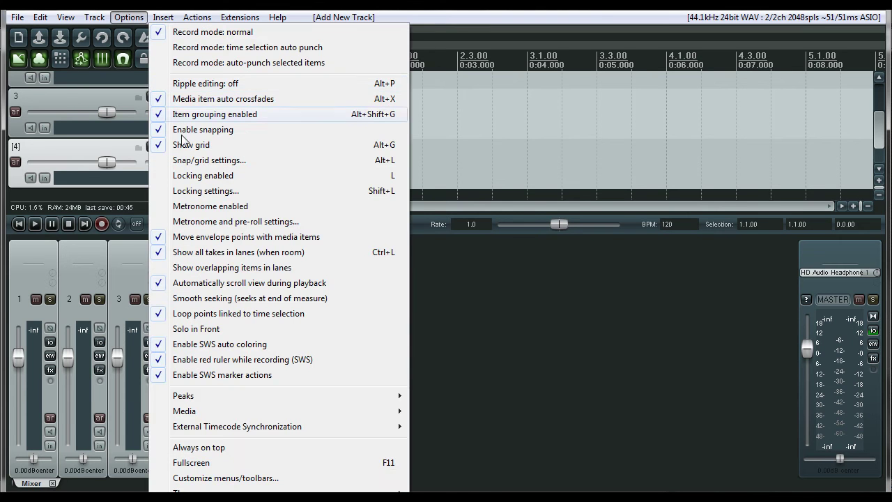
mouse_move(209, 395)
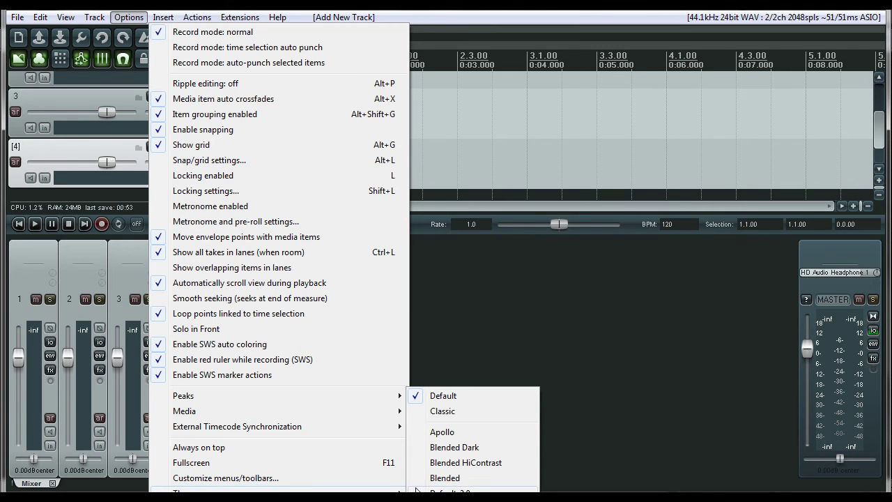
click(466, 434)
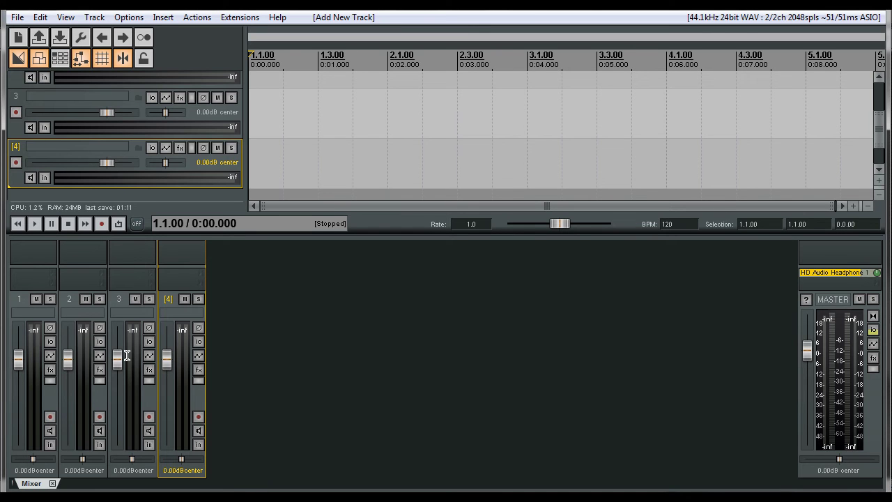
Step: Apply the Blended theme from Options > Themes
click(143, 19)
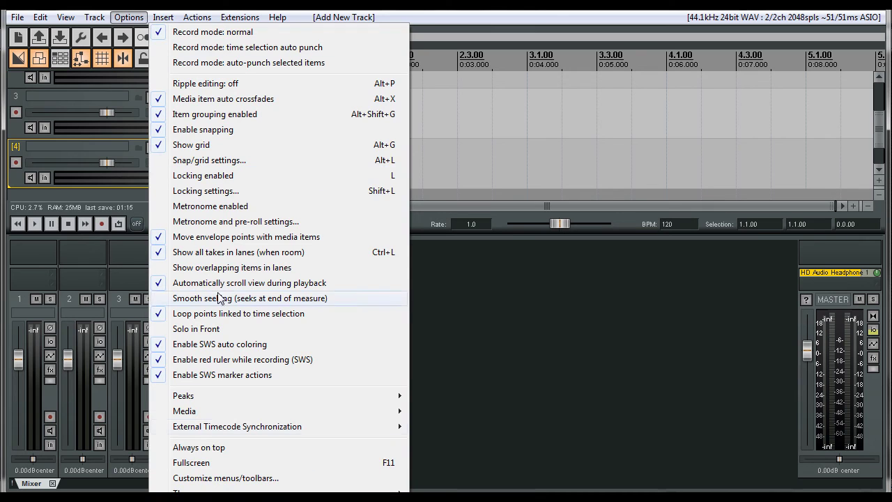
mouse_move(209, 493)
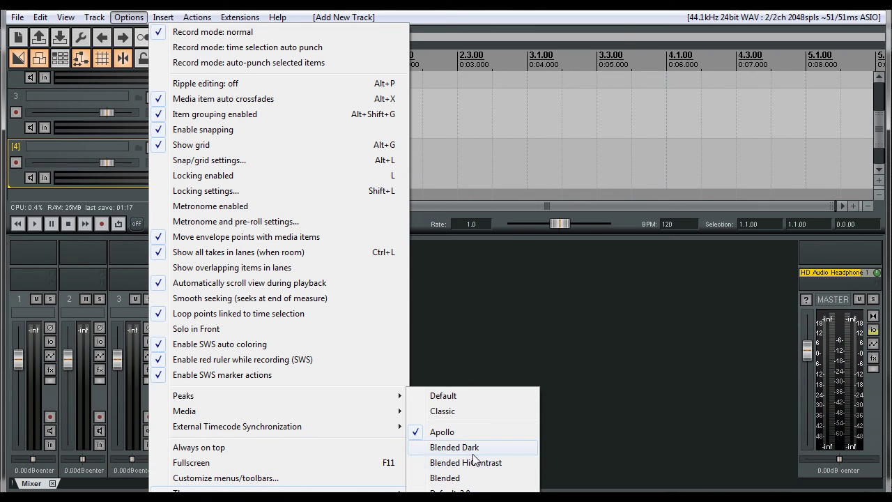
click(459, 478)
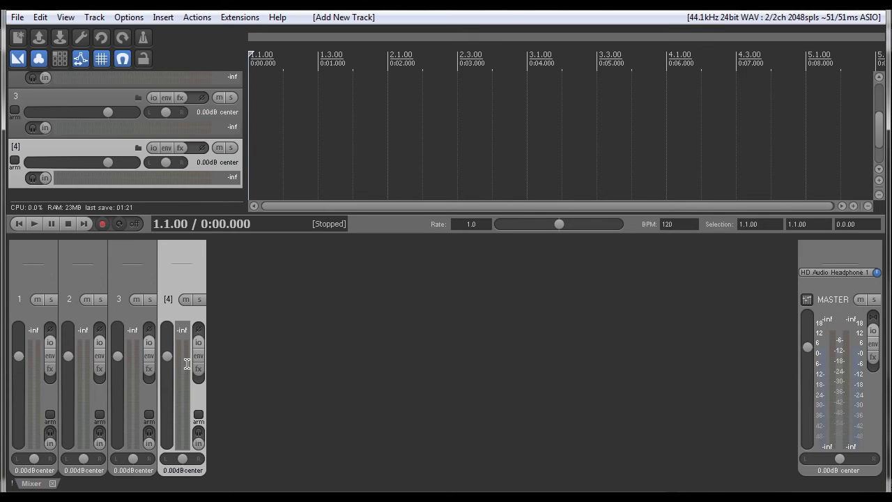
Step: Switch to the Blended Dark theme variant
click(128, 16)
mouse_move(417, 490)
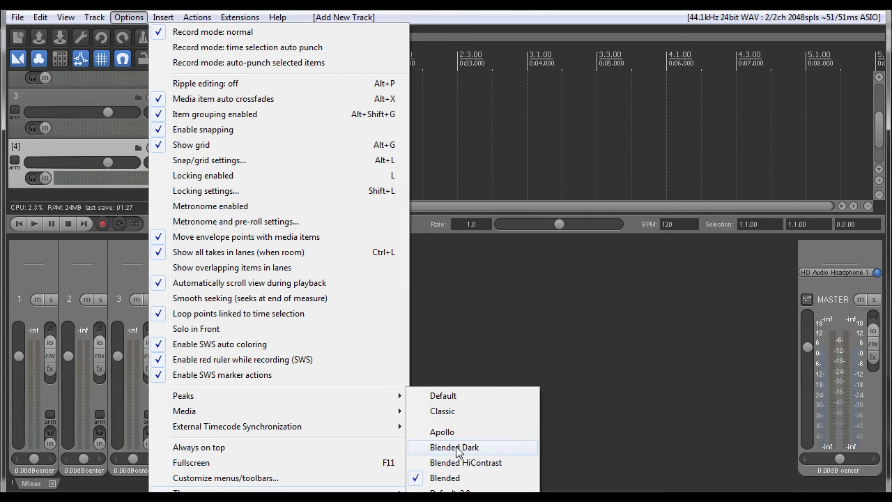
click(475, 448)
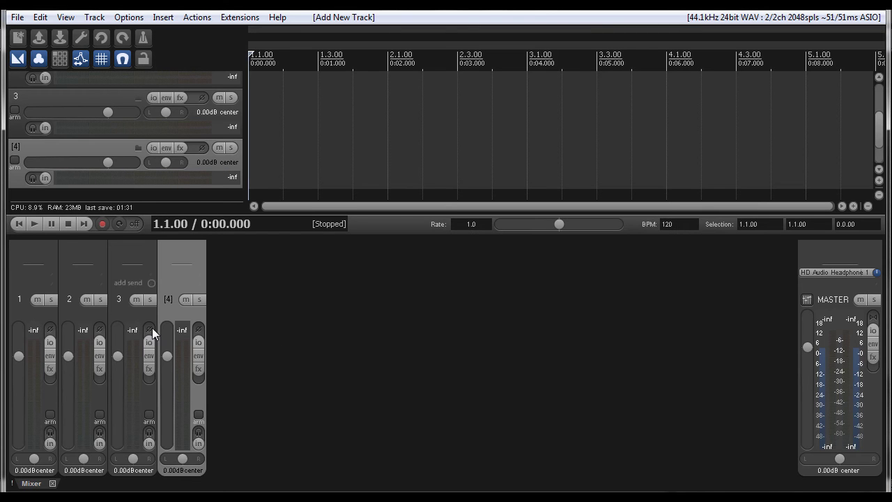
Step: Apply random colours to track 4, then to all four tracks, deselect them, and enlarge the track area above the mixer
right_click(186, 468)
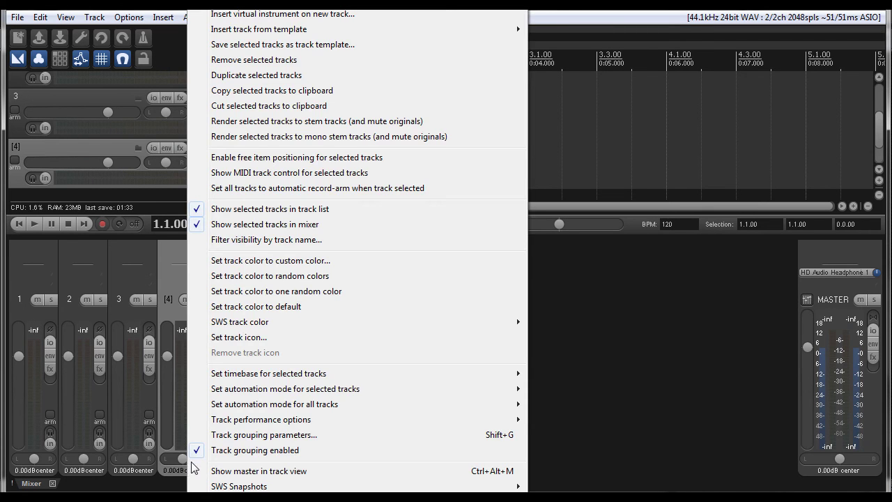
click(285, 276)
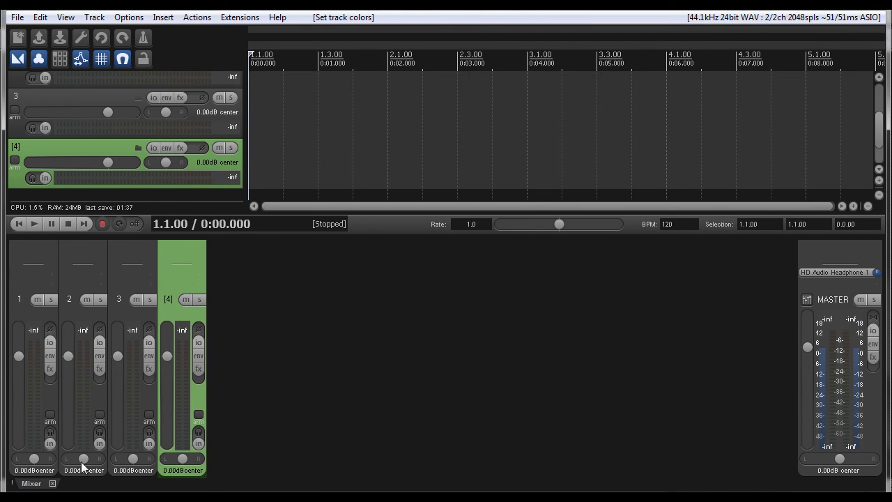
shift+click(46, 473)
right_click(84, 473)
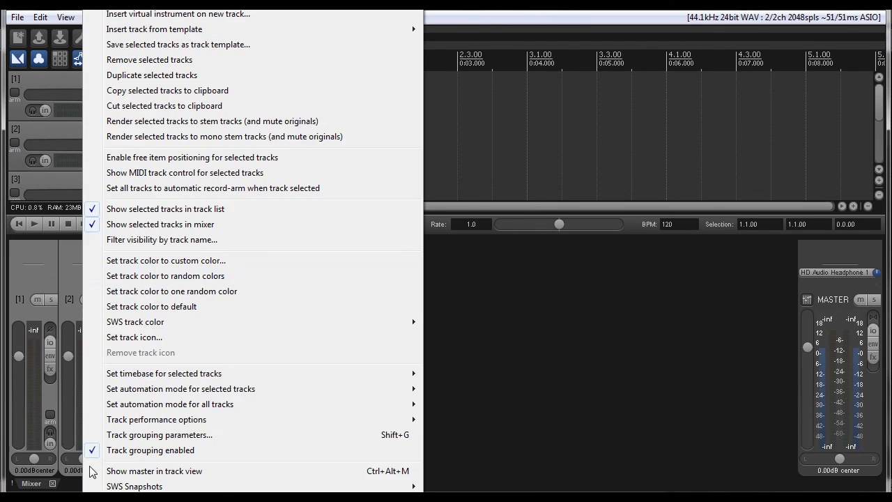
click(195, 276)
click(270, 312)
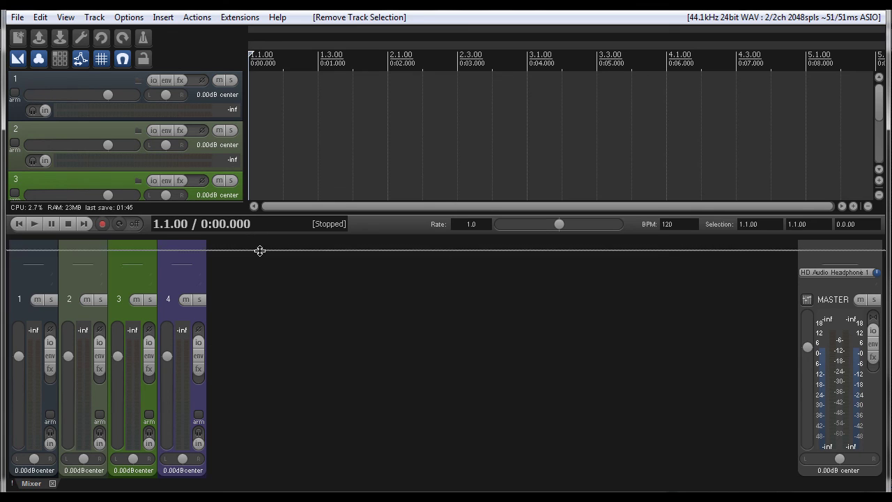
drag(259, 236, 259, 251)
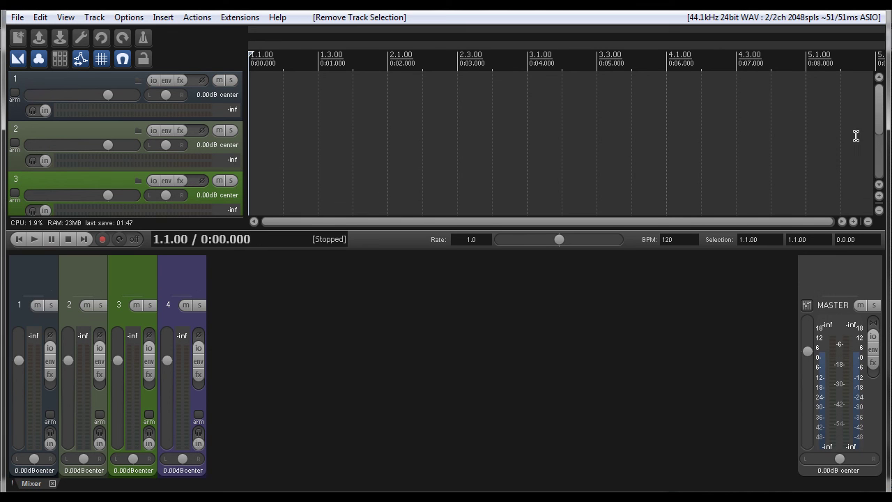
Step: Change the theme from Blended Dark to Apollo, keeping the tracks' random colours
click(129, 17)
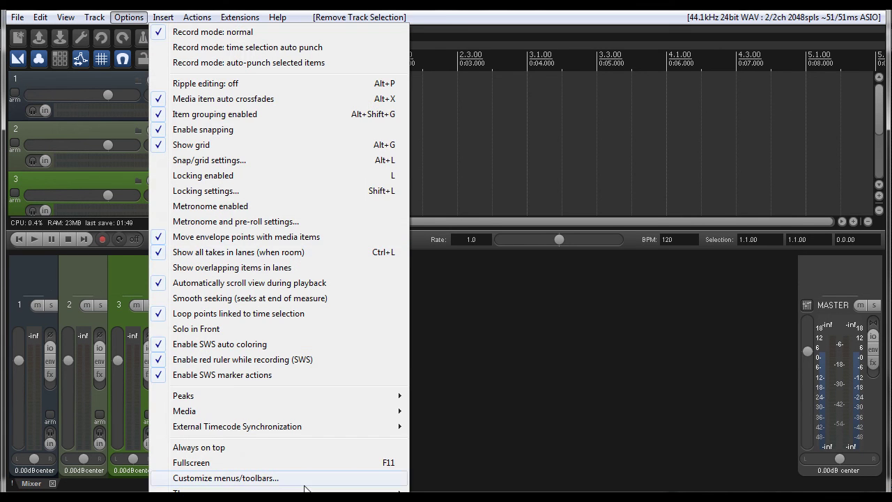
mouse_move(349, 491)
click(442, 431)
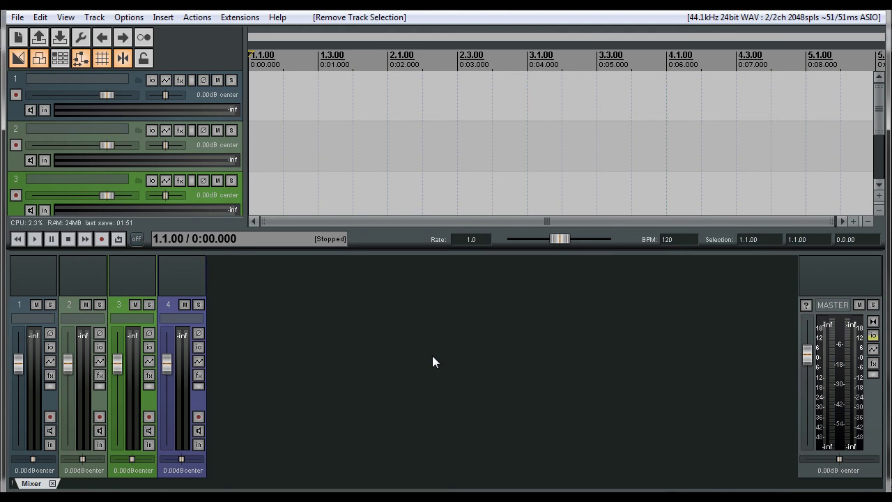